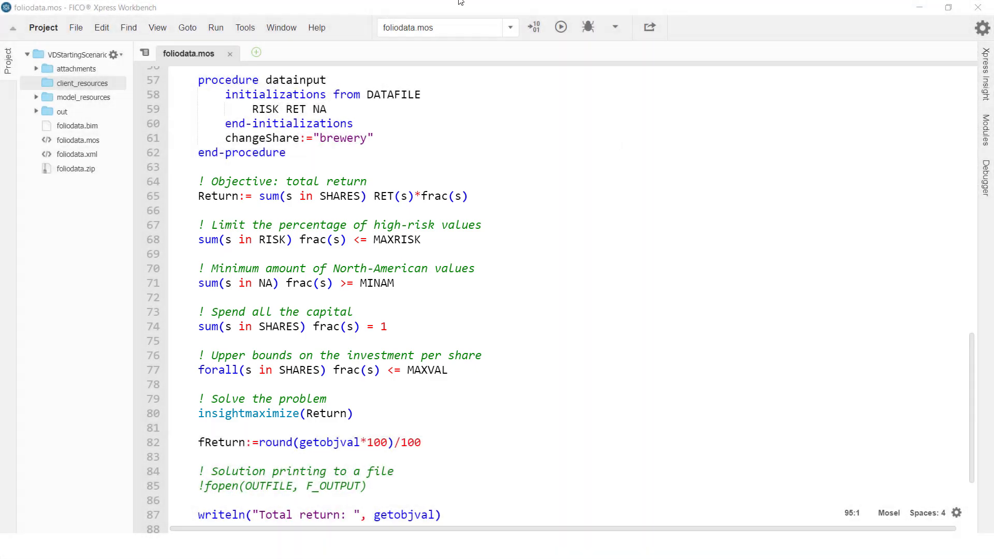
Run the foliodata.mos model and look through its declarations, objective and constraints
left_click(561, 28)
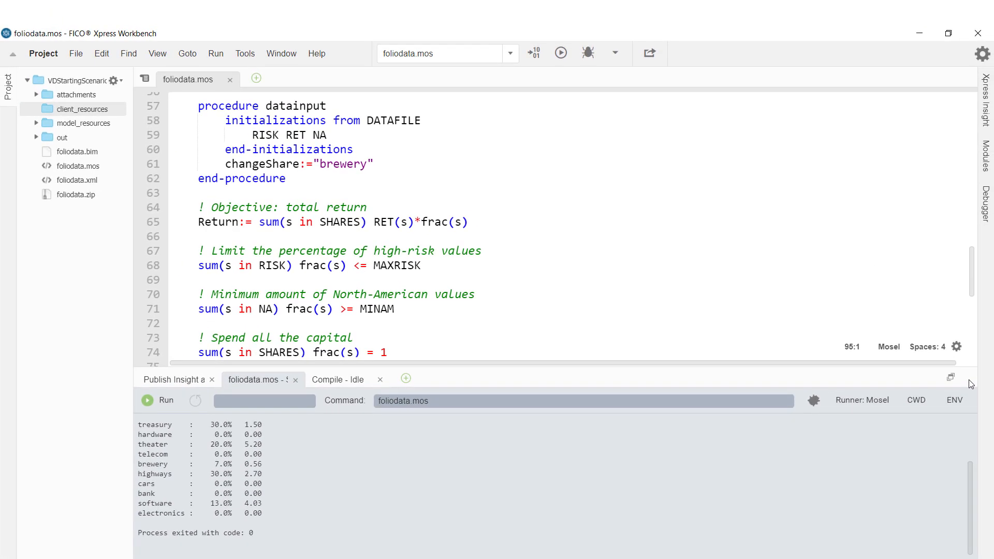
left_click(950, 377)
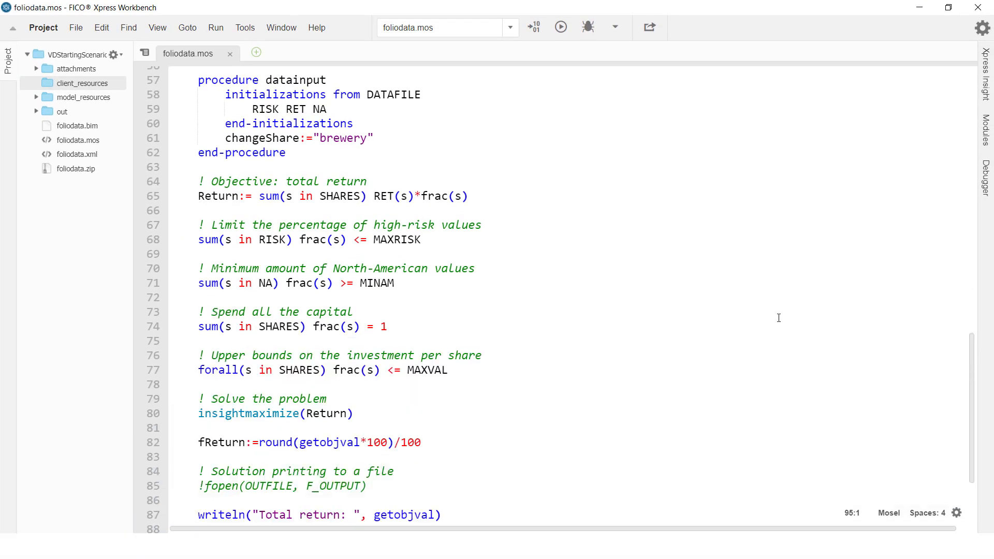
scroll(603, 332, "up", 15)
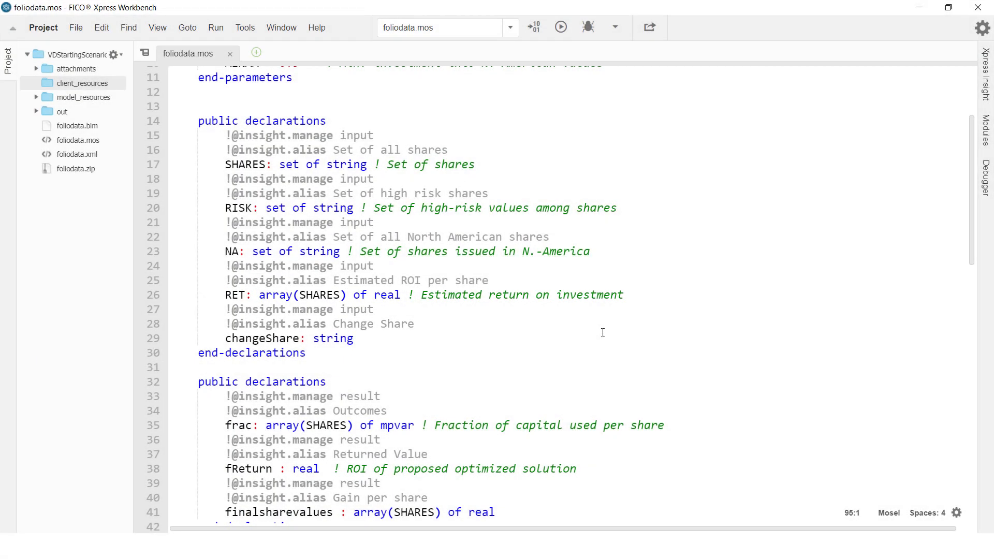
scroll(608, 341, "down", 4)
scroll(615, 362, "down", 5)
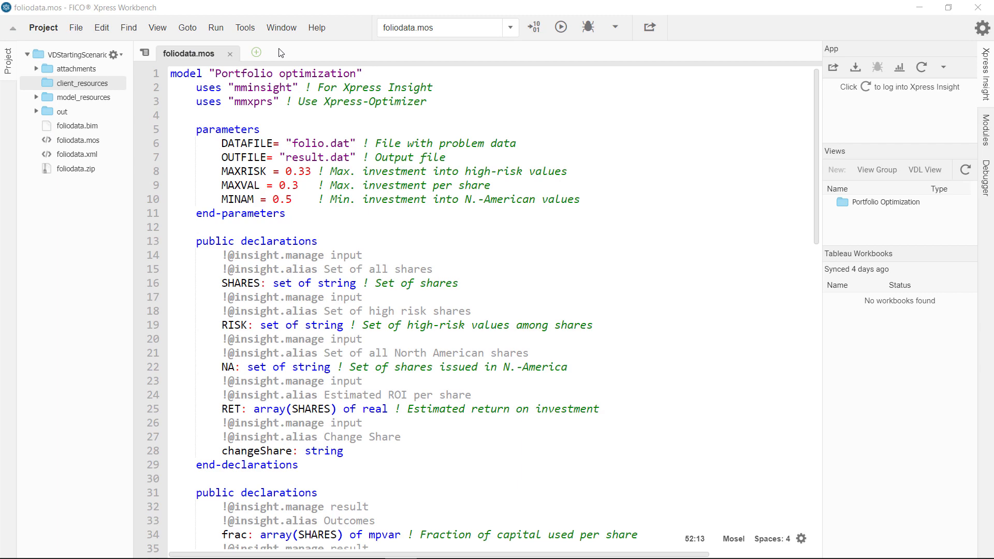
Create an Insight view titled Portfolio in the Portfolio Optimization view group, using the Two columns template and requiring a loaded scenario
left_click(256, 52)
mouse_move(275, 73)
left_click(414, 104)
type("Po")
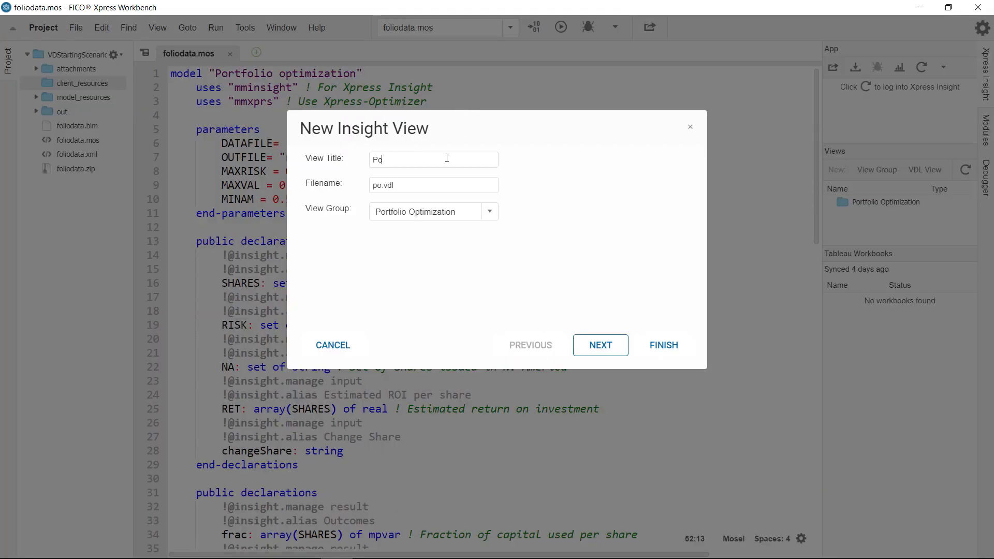
type("rtfolio")
left_click(622, 350)
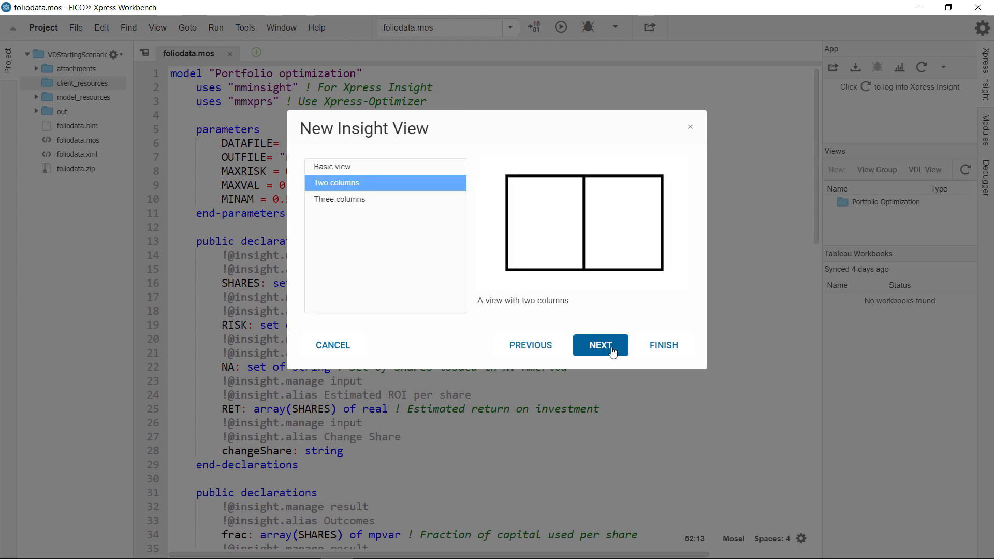
left_click(613, 352)
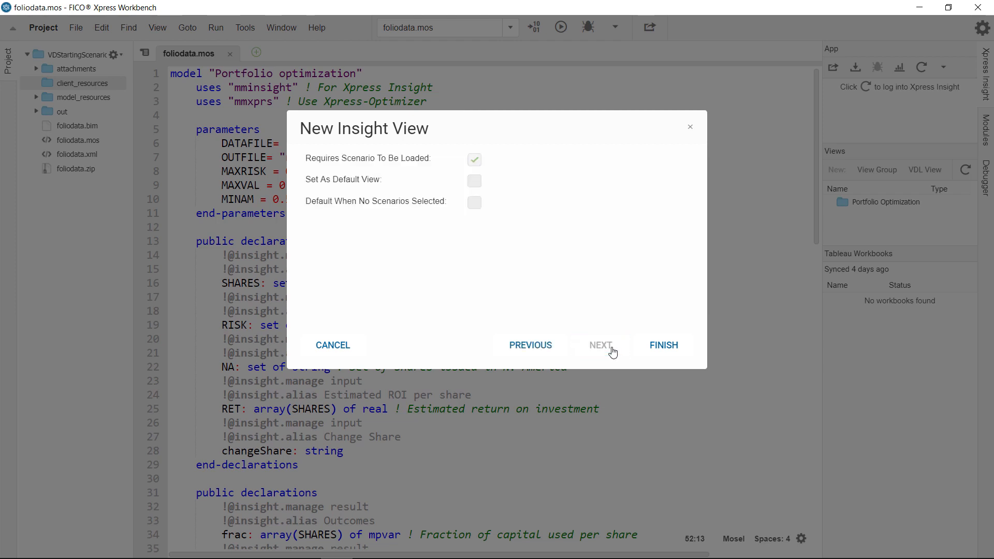
left_click(672, 356)
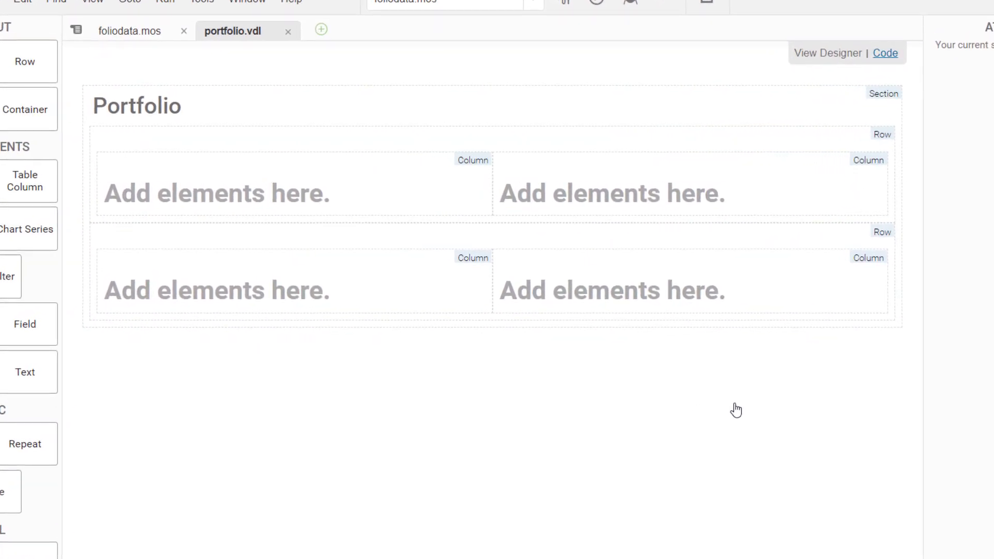
Set all four columns to size 5 with offset 1 on each row's second column, and review the VDL code
left_click(827, 97)
left_click(824, 130)
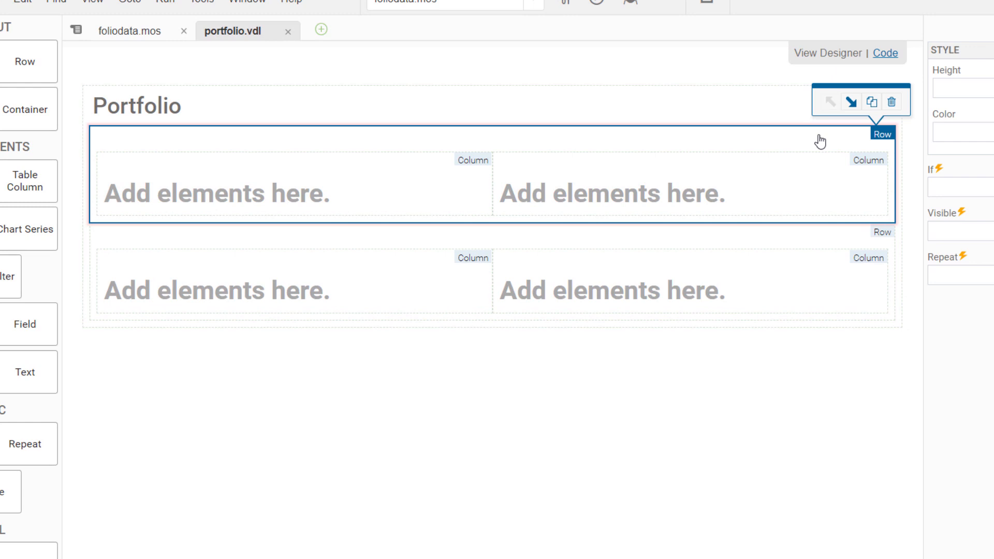
left_click(816, 182)
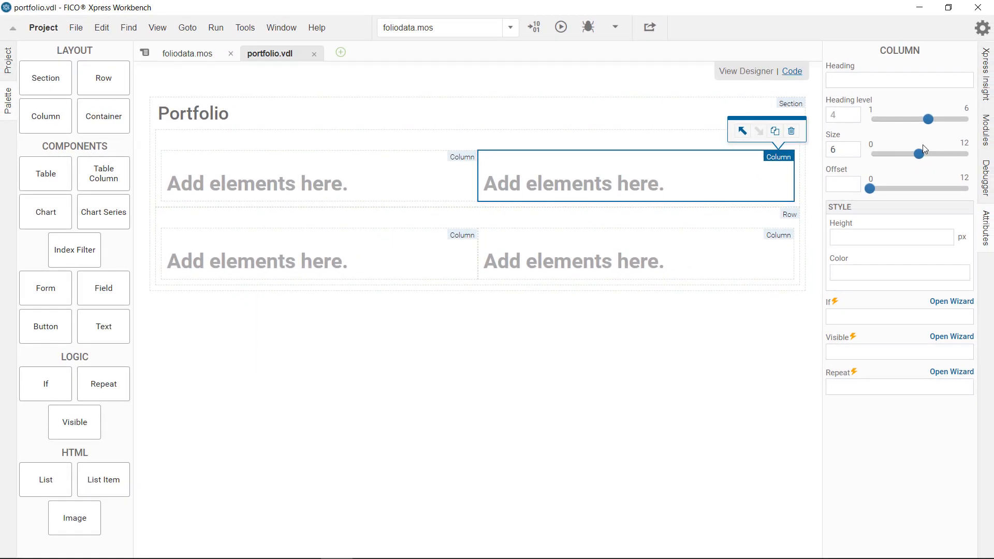
left_click(878, 189)
left_click(695, 246)
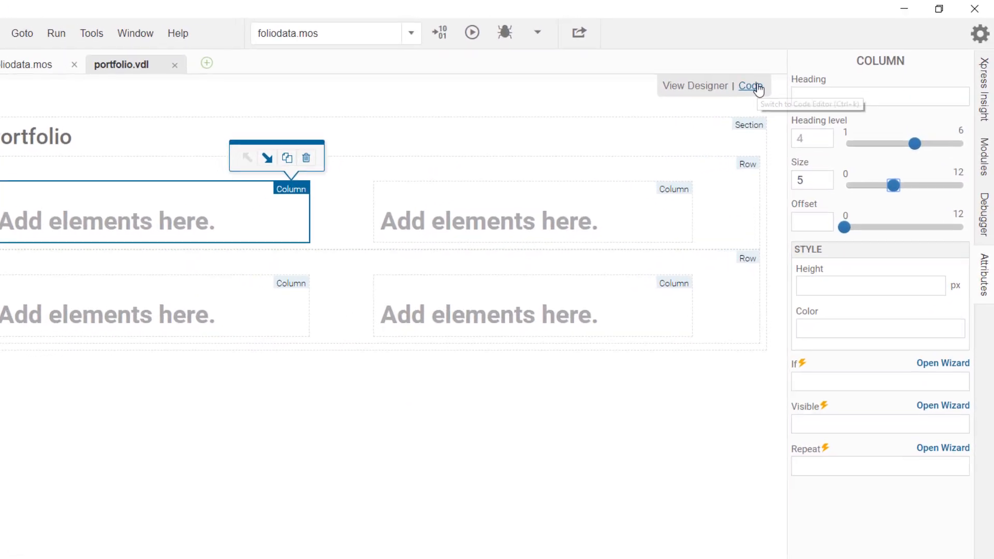
left_click(756, 88)
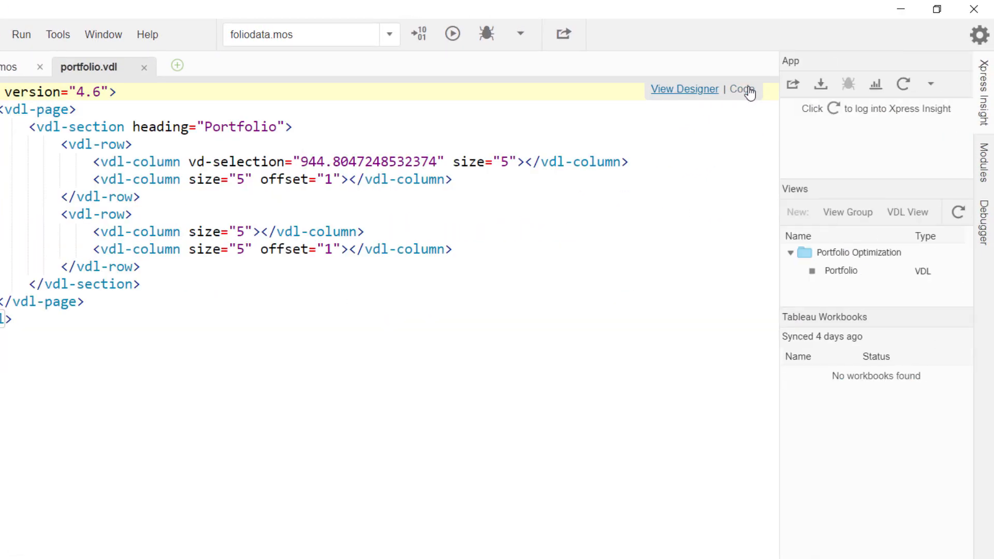
left_click(683, 89)
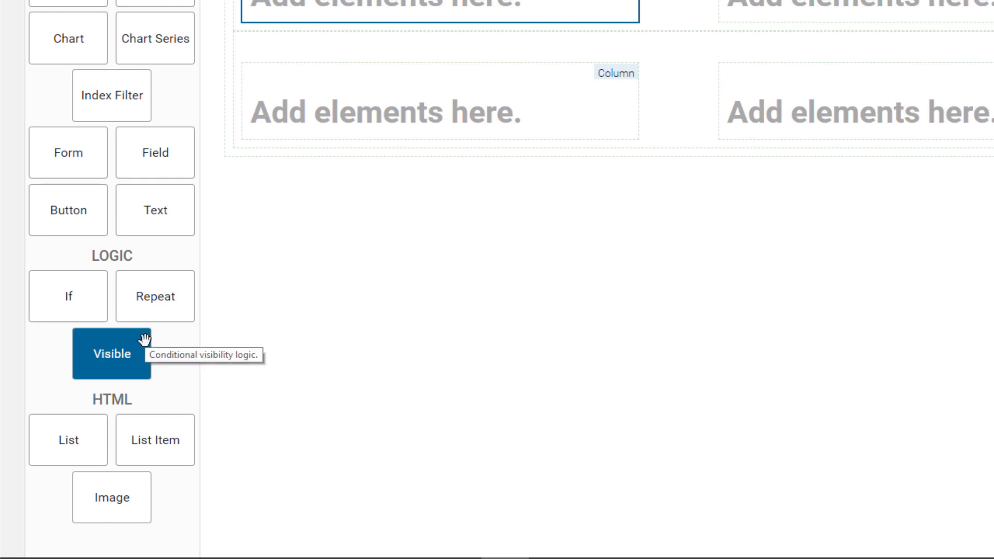
Give the first column of the upper row the heading Input Data at heading level 4
left_click(885, 81)
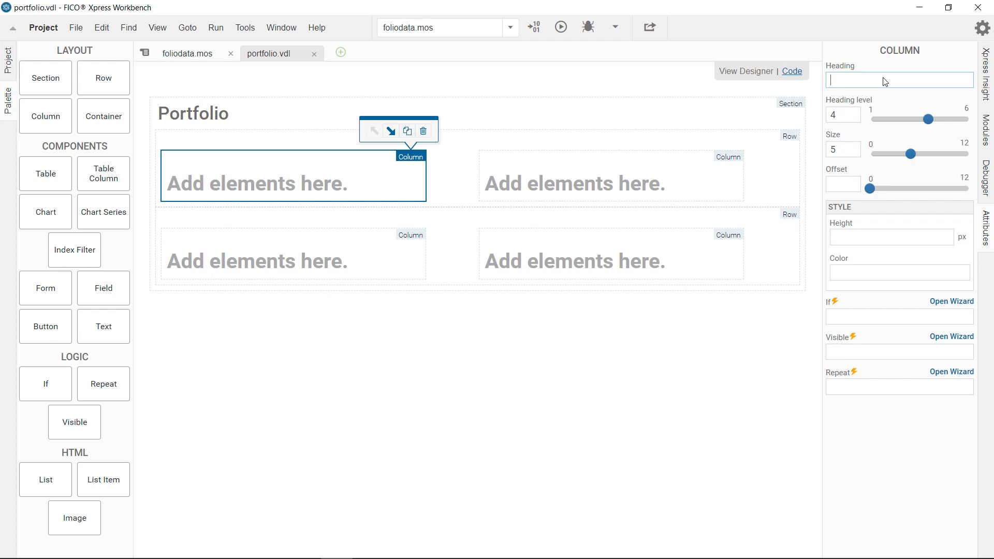
type("Input Data")
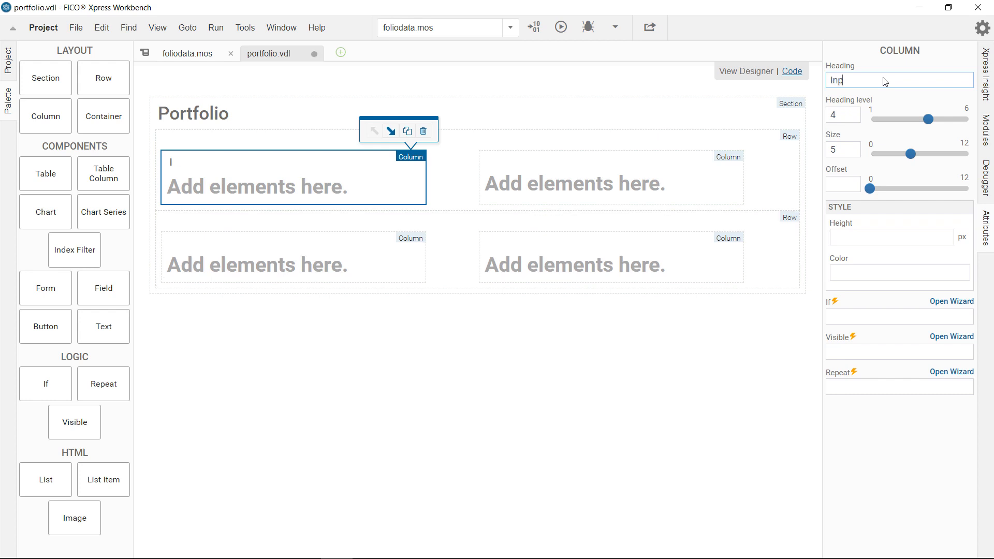
left_click(870, 120)
left_click_drag(865, 124, 928, 119)
left_click(918, 80)
Add an editable table of the RET array to the Input Data column and place a button beneath it
left_click_drag(46, 173, 221, 186)
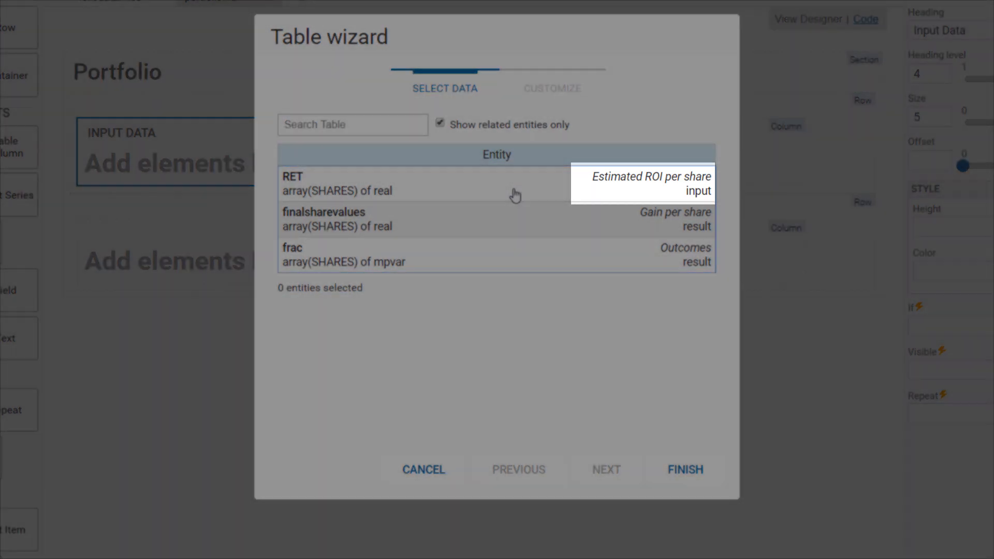
left_click(514, 194)
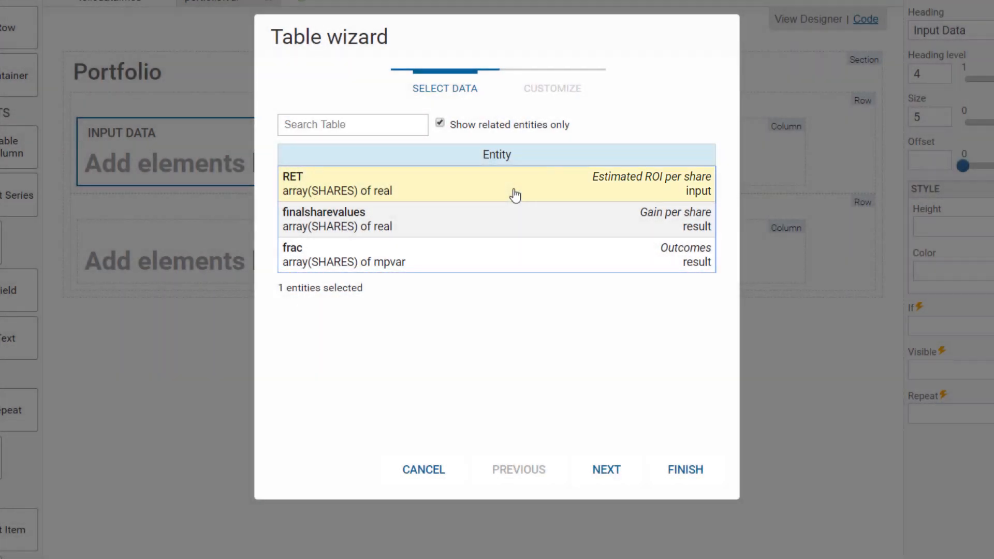
left_click(605, 467)
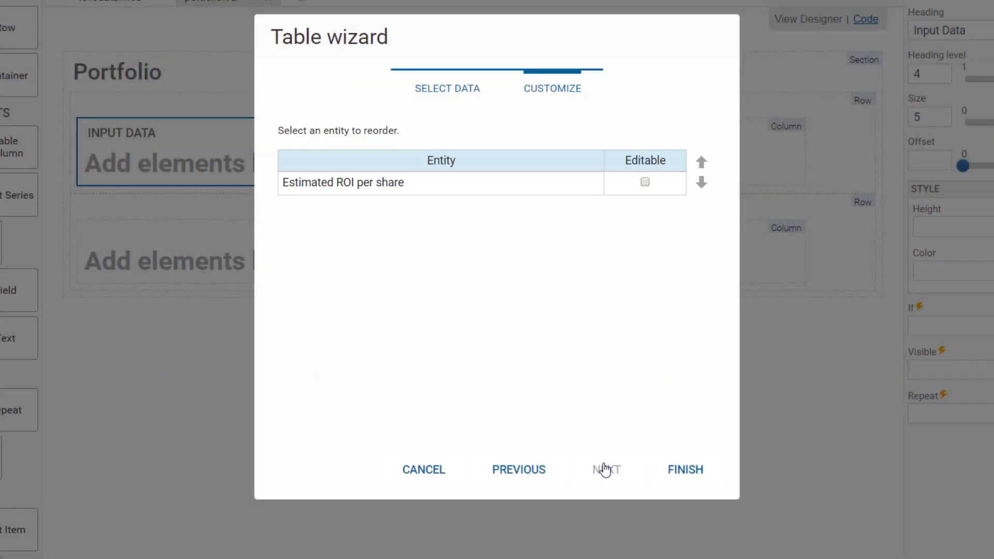
left_click(644, 182)
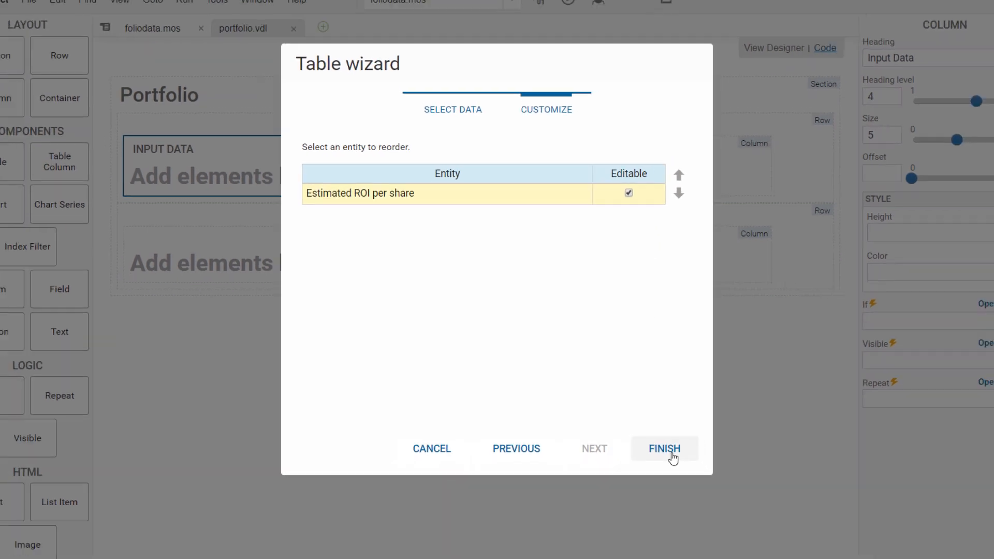
left_click(685, 470)
left_click_drag(53, 323, 200, 272)
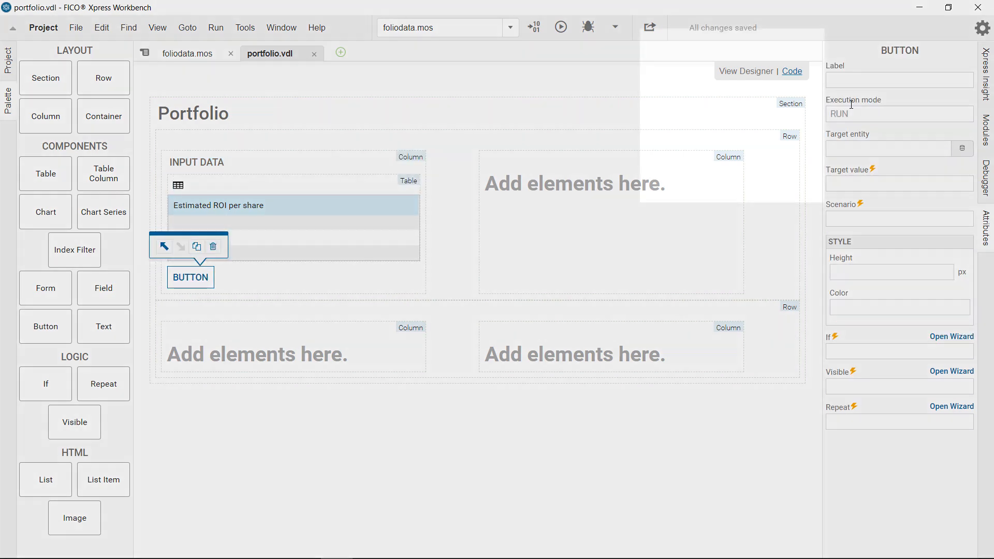
mouse_move(853, 99)
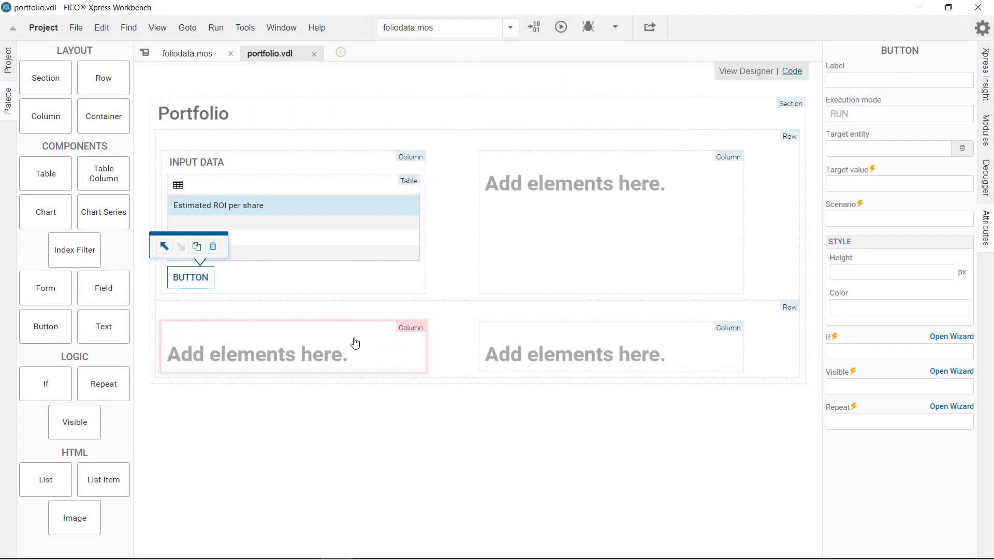
Give the first column of the lower row the heading Results
left_click(355, 340)
left_click(853, 80)
type("Re")
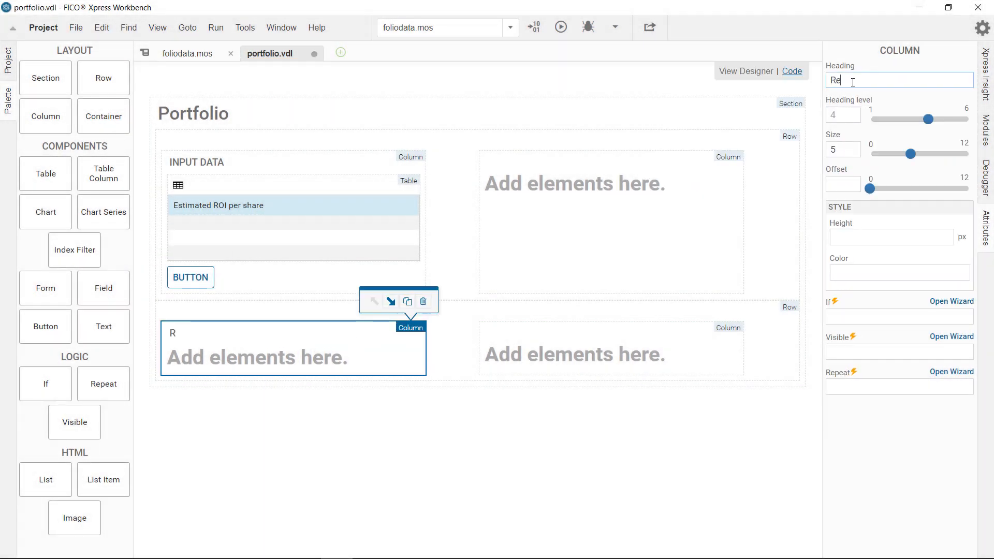
type("sults")
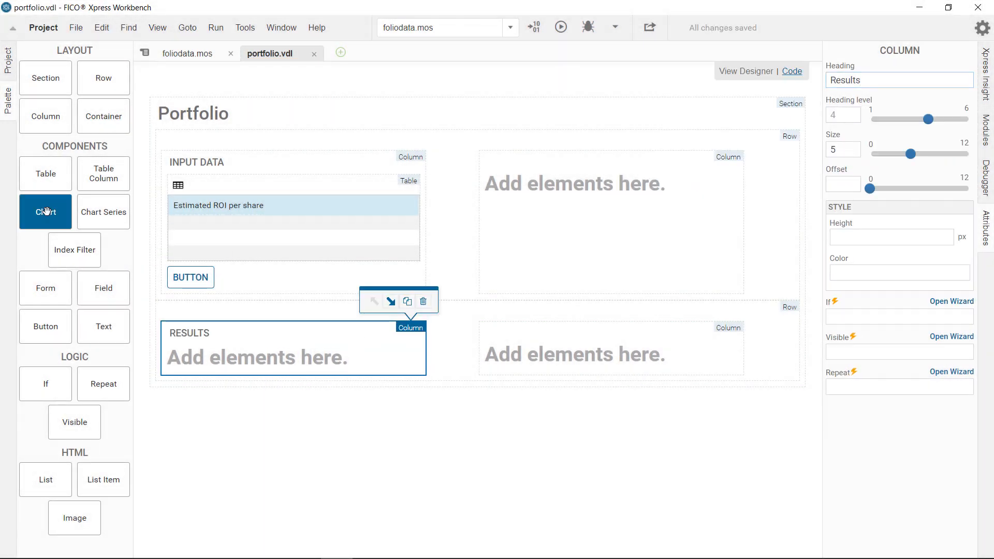
Add a pie chart of the finalsharevalues array to the Results column
left_click_drag(46, 212, 282, 356)
left_click(514, 238)
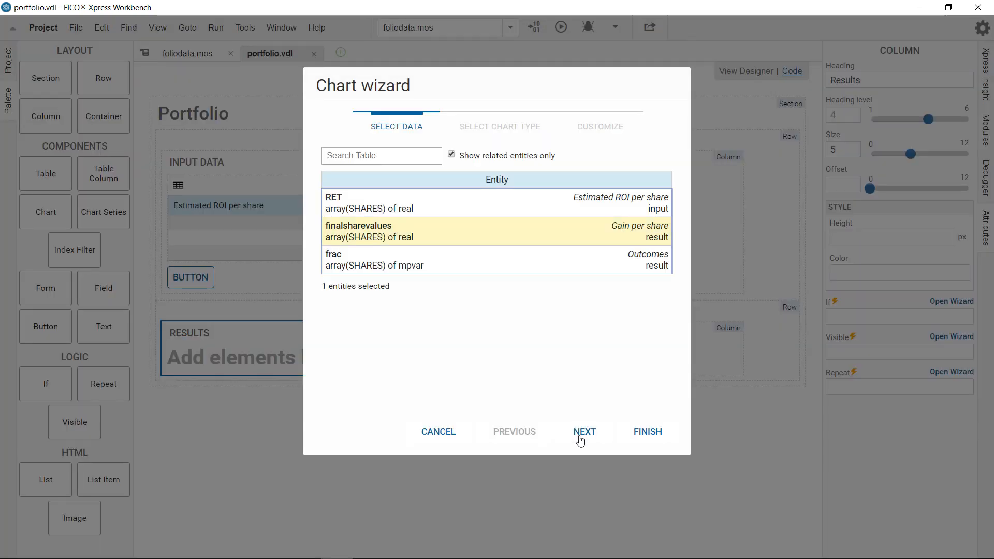
left_click(582, 434)
left_click(648, 431)
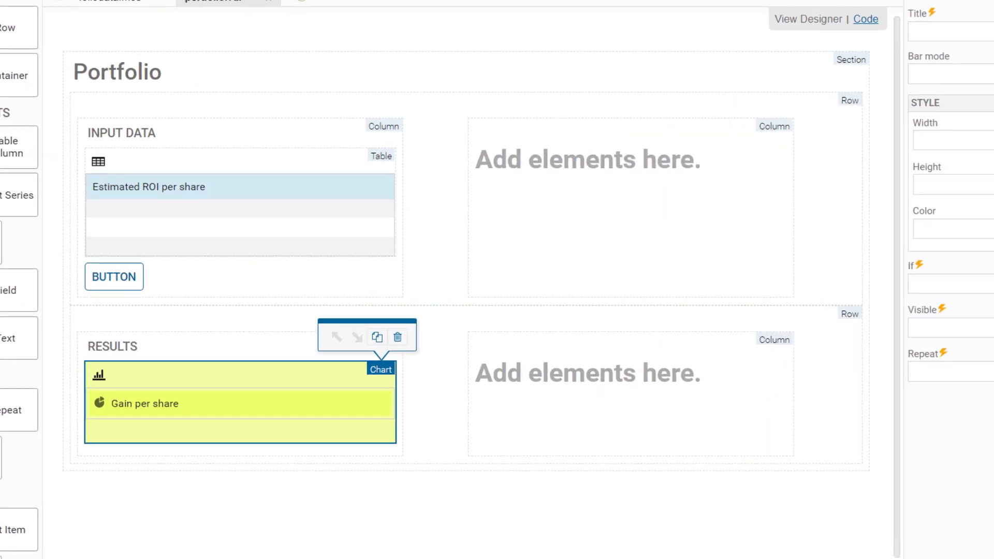
Publish the app to Xpress Insight, open the electronics share's estimated ROI for editing and run the scenario
left_click(649, 25)
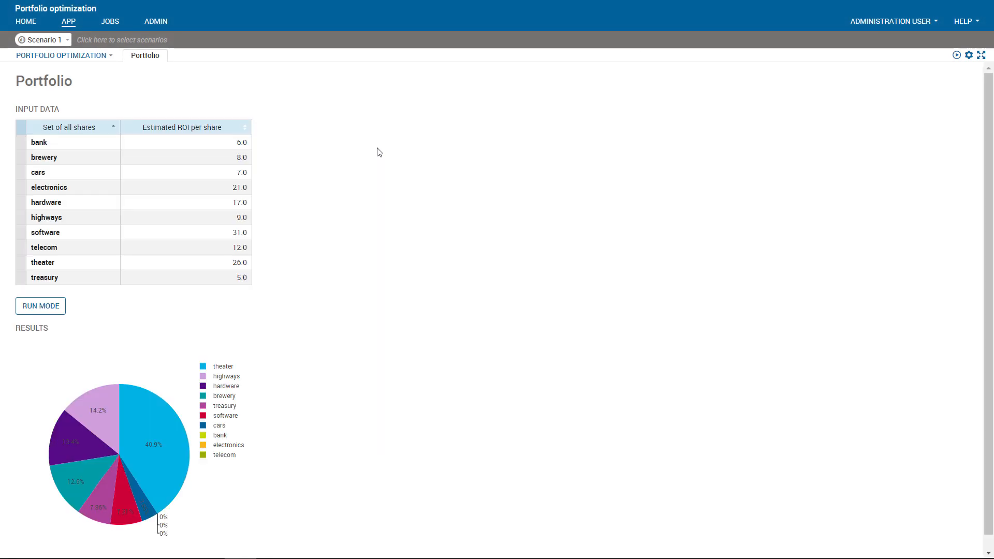
left_click(172, 191)
double_click(182, 186)
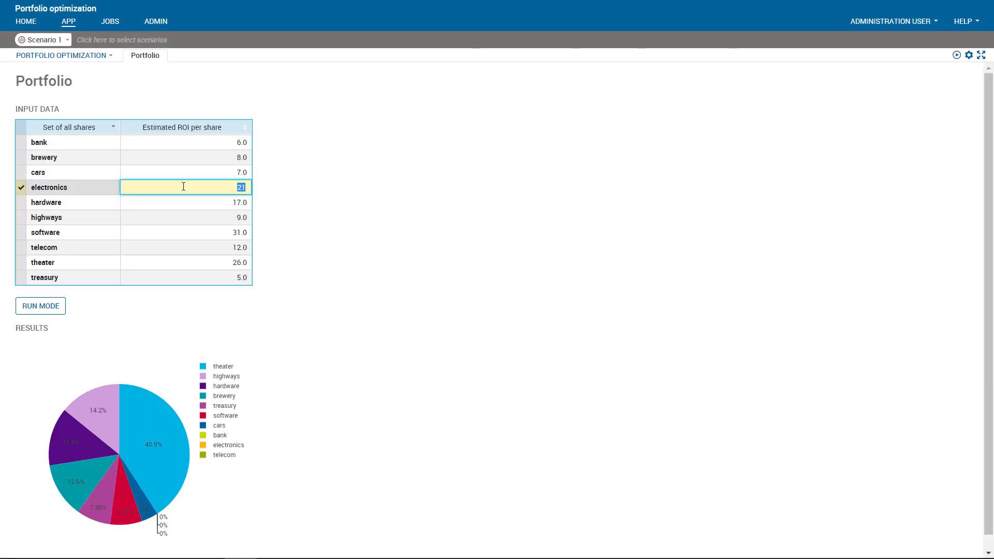
left_click(55, 307)
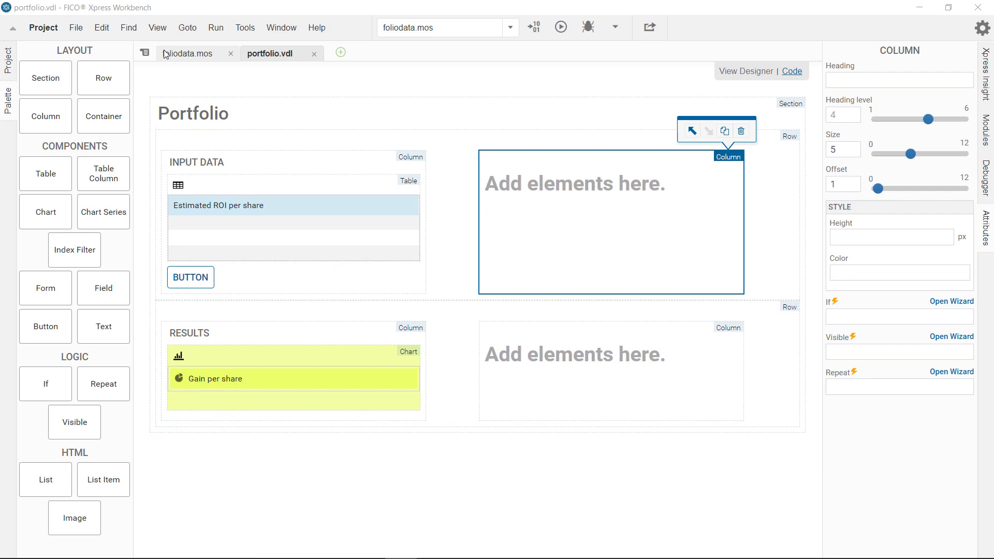
Head the upper row's second column Configuration and add a form containing one field to it
left_click(179, 54)
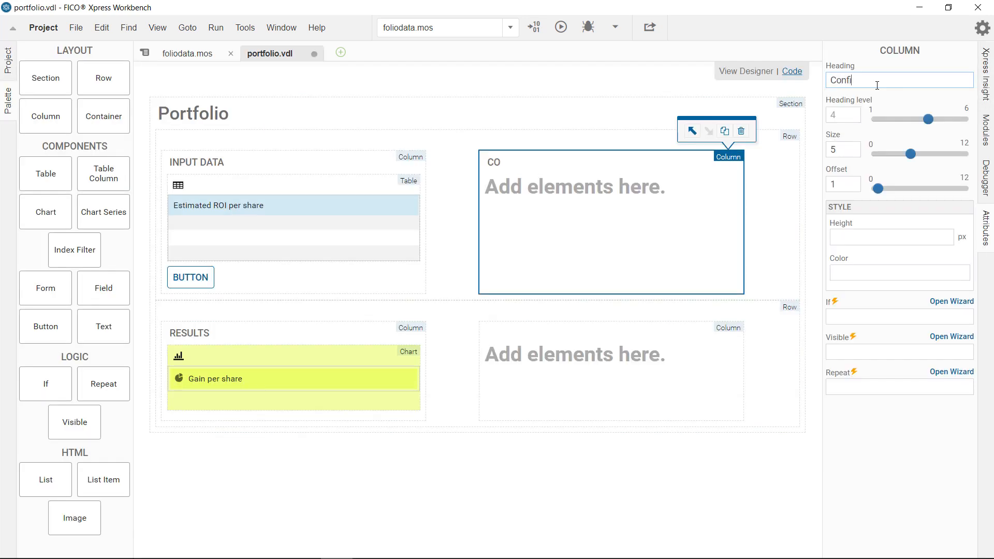
type("guration")
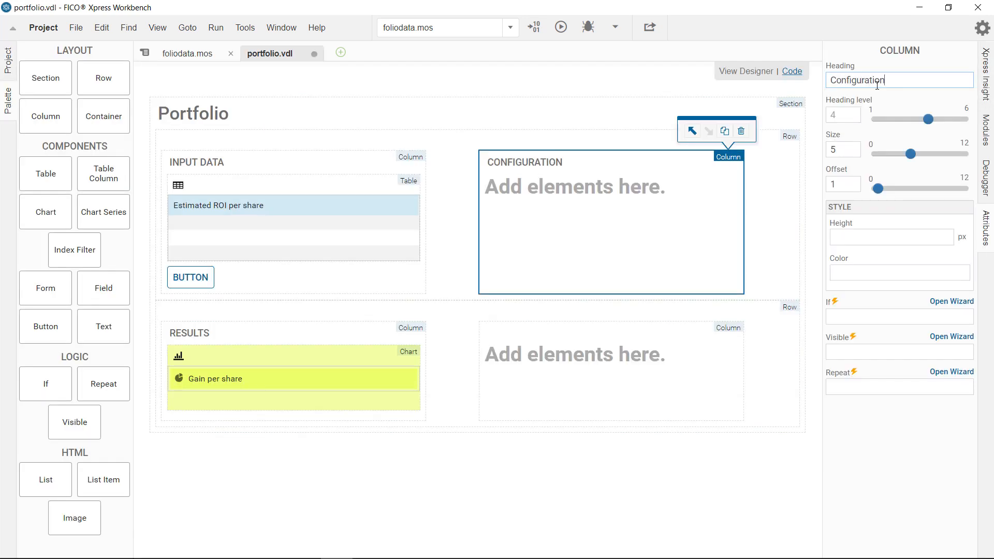
left_click_drag(44, 304, 516, 274)
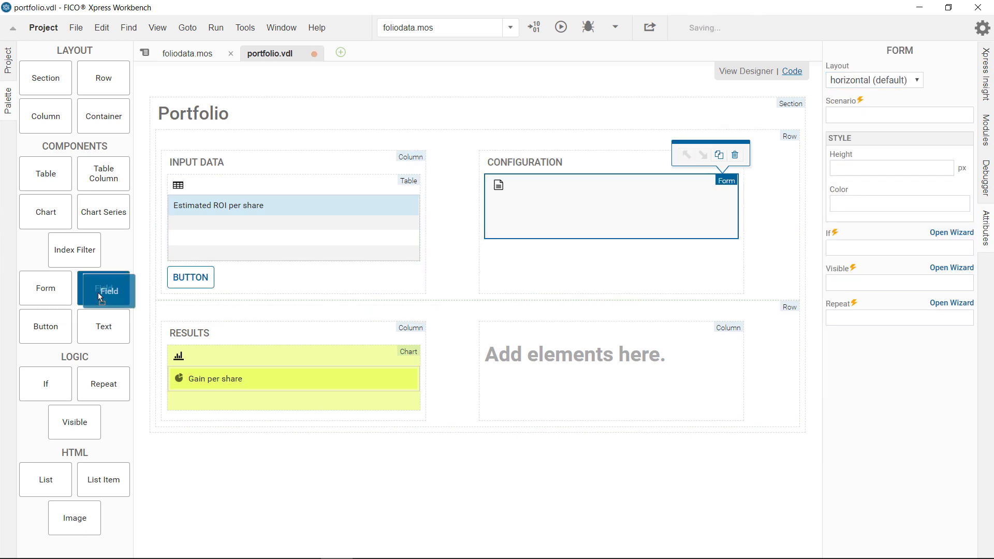
left_click_drag(105, 286, 550, 223)
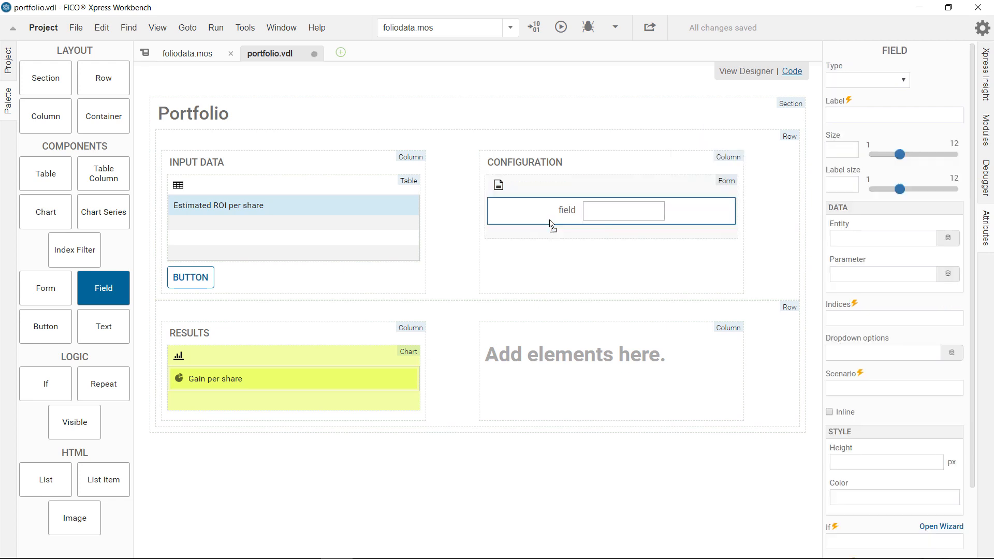
Bind the form field to the MAXVAL parameter and label it Maximum investment per share
left_click(949, 274)
left_click(491, 255)
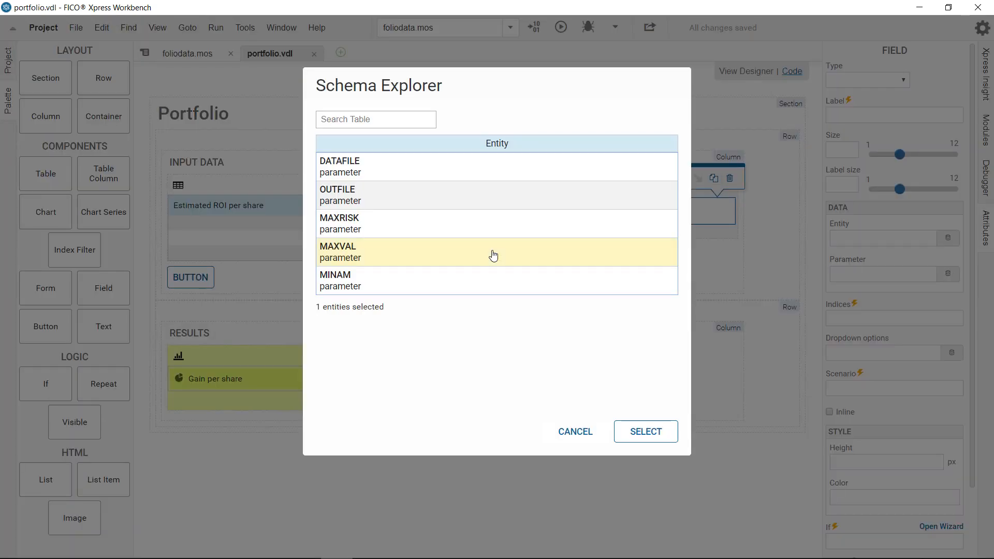
left_click(621, 432)
left_click(853, 116)
type("Maximum investment per share")
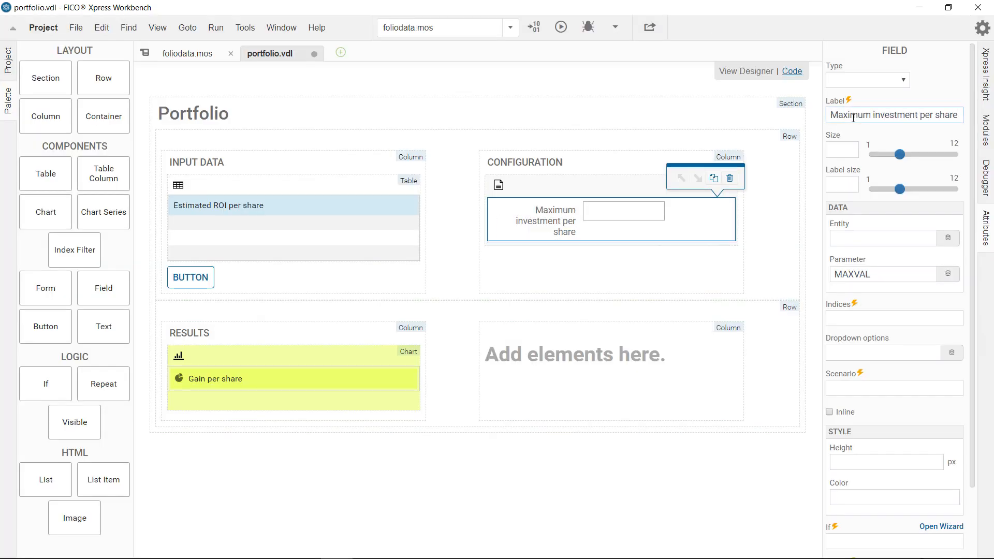
Move the run button into the Configuration column below the form and head the empty lower-row column Scenario Comparison
left_click_drag(191, 277, 596, 278)
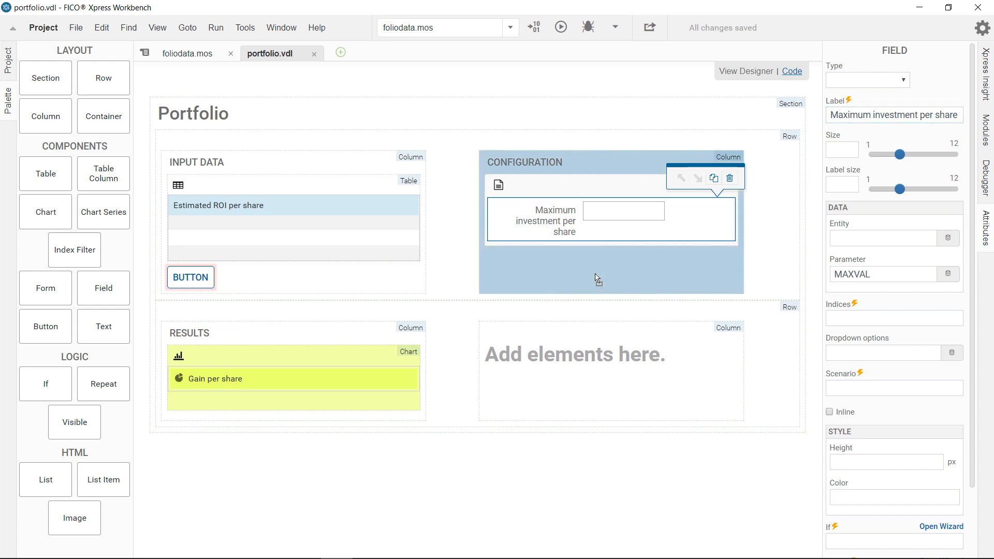
left_click(611, 357)
left_click(894, 76)
type("Scenario Comparison")
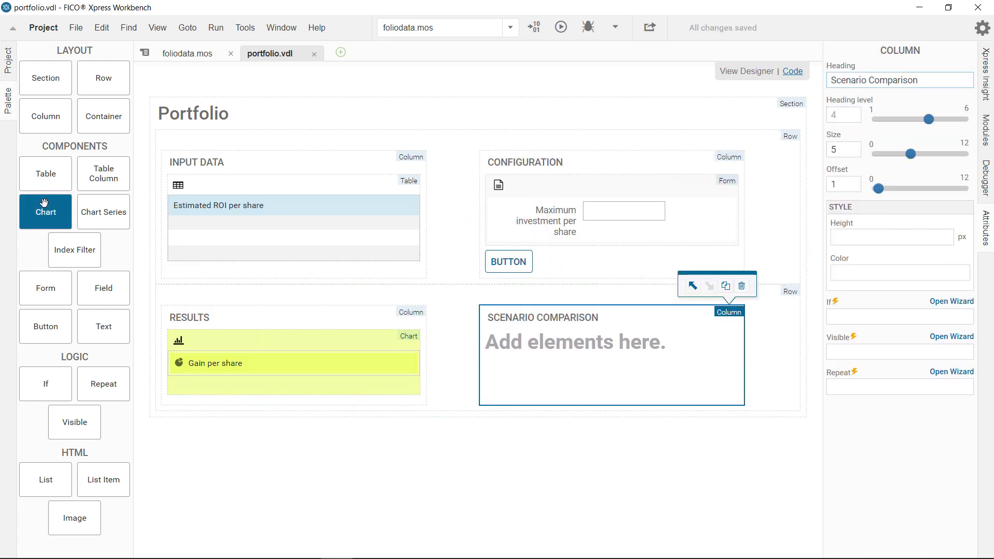
Add a default bar chart of the frac array to the Scenario Comparison column
left_click_drag(44, 202, 539, 335)
left_click(428, 259)
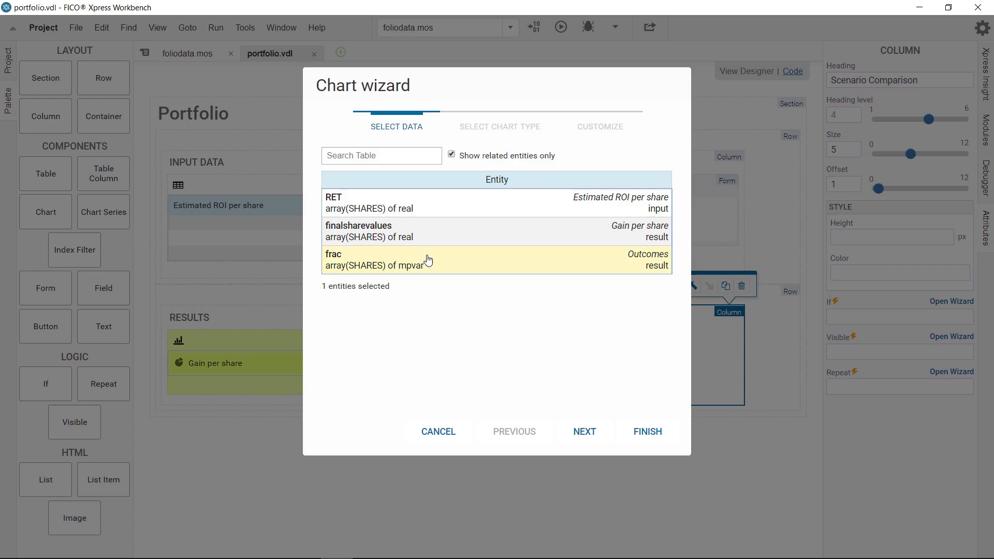
left_click(603, 434)
left_click(644, 431)
Repeat the Outcomes chart series over each scenario on the shelf with =s,i in scenarios and set its scenario to =i
left_click_drag(114, 383, 576, 358)
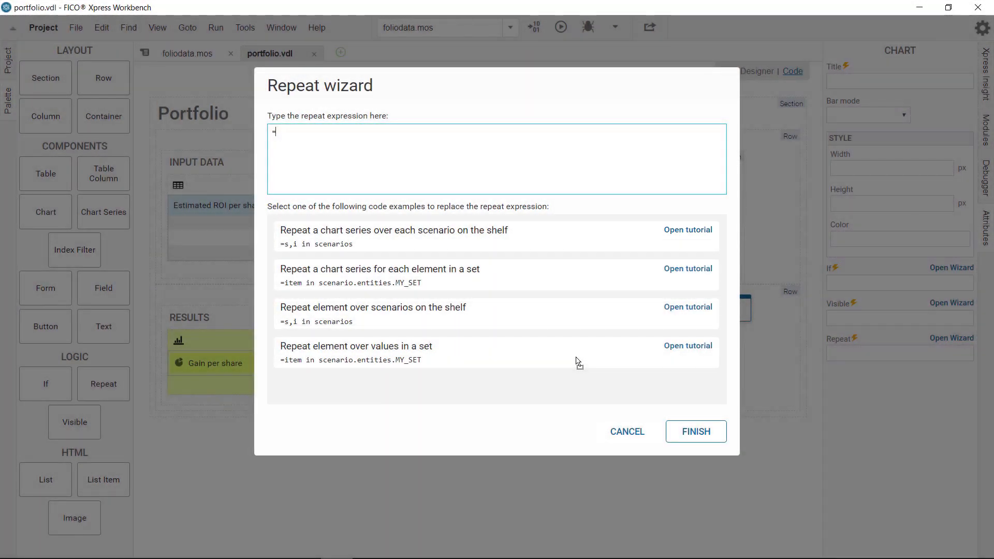
left_click(532, 233)
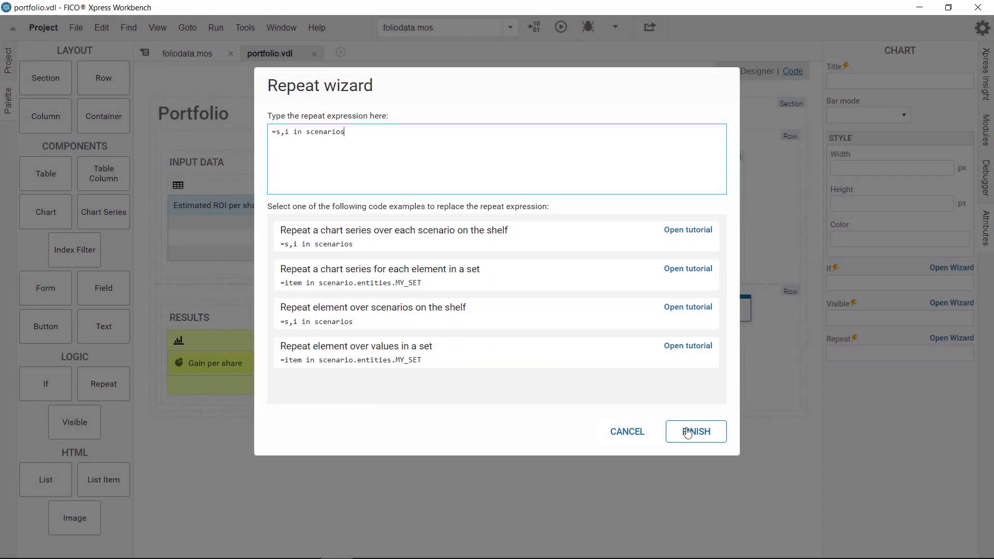
left_click(696, 431)
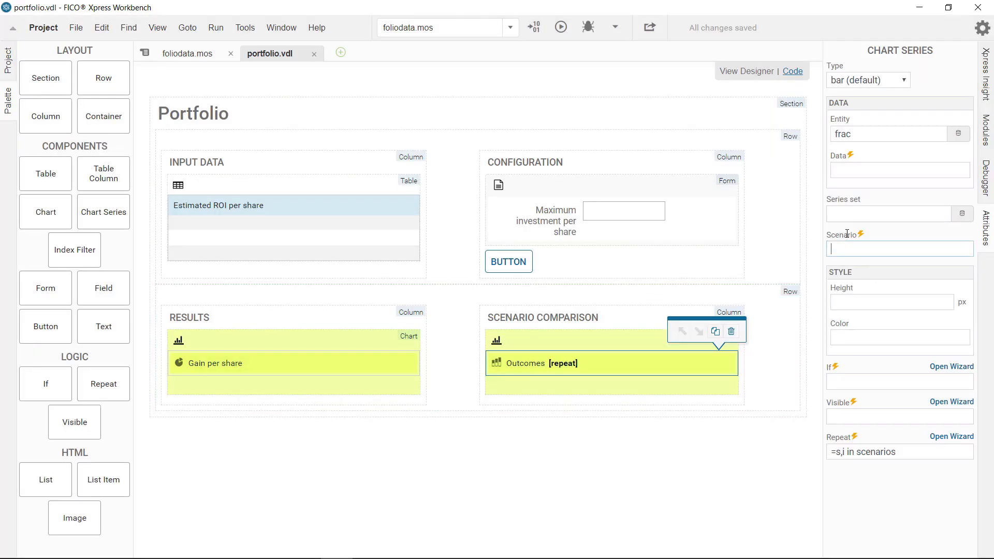
type("=i")
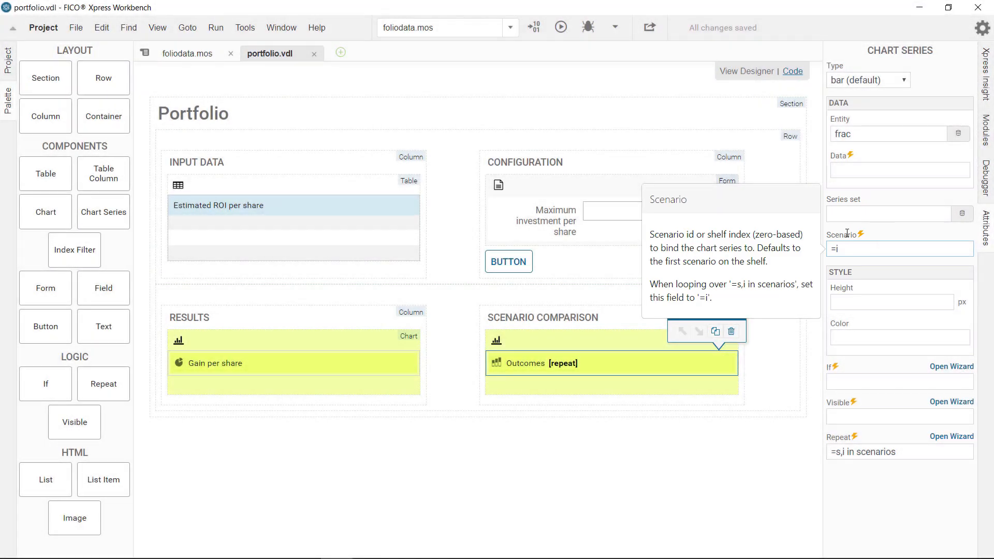
Publish the app to Xpress Insight, view it full screen and add Scenario 2 to the shelf alongside Scenario 1
left_click(648, 30)
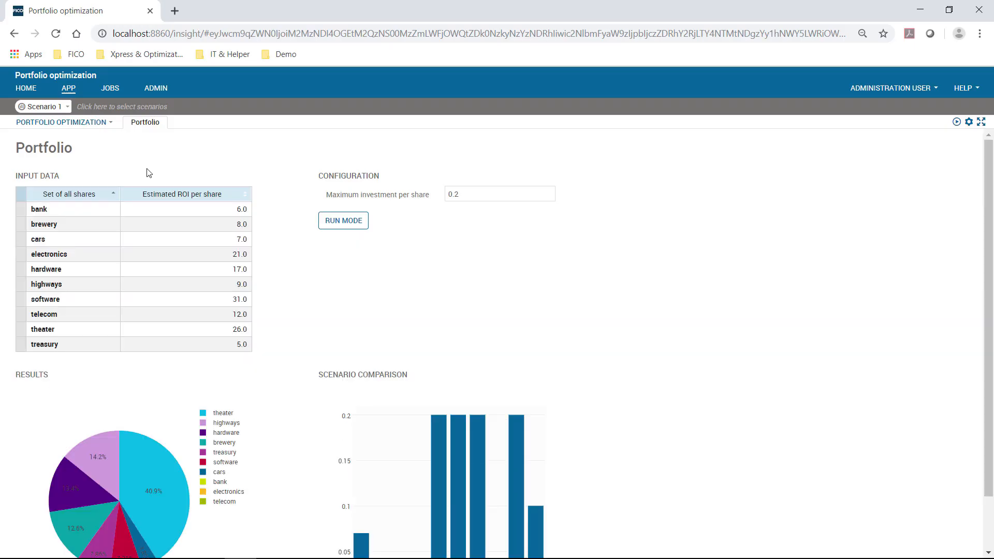
key("F11")
left_click(96, 41)
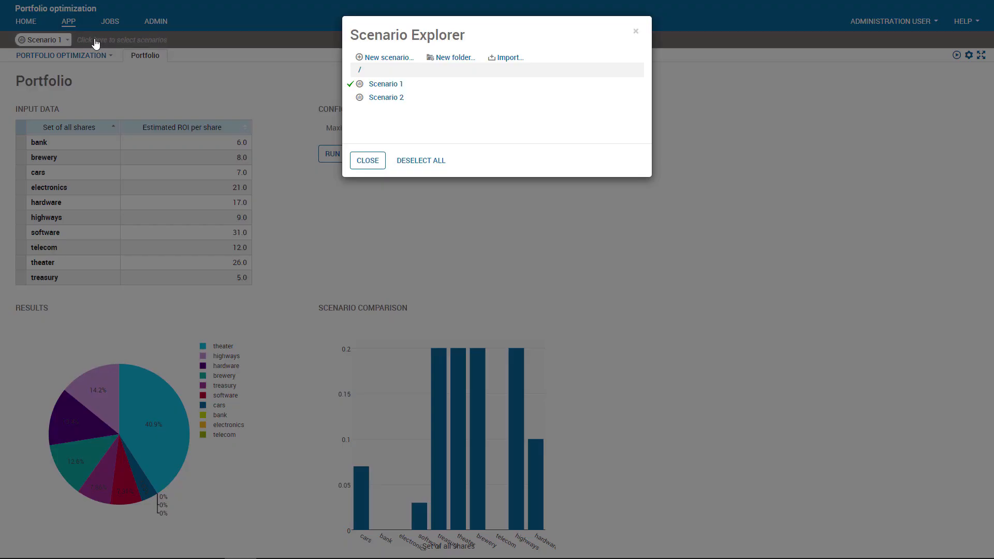
left_click(350, 98)
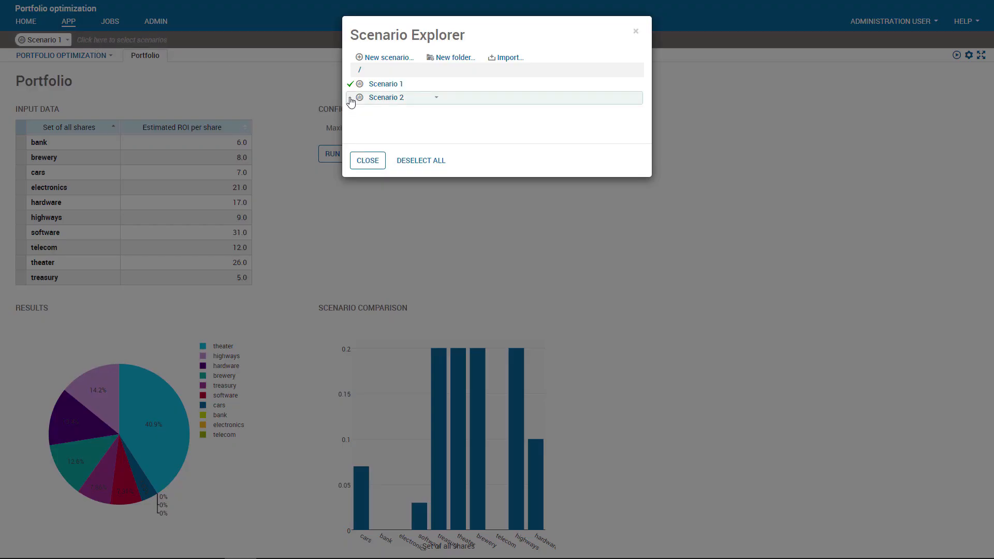
left_click(367, 160)
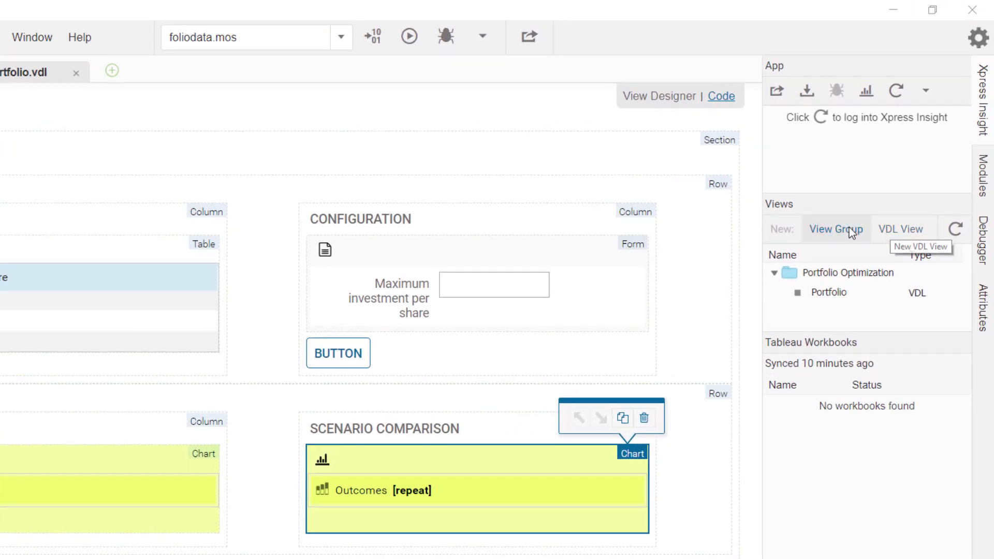
In Xpress Workbench, create a view group named Demo and move the Portfolio view into it
left_click(818, 229)
type("De")
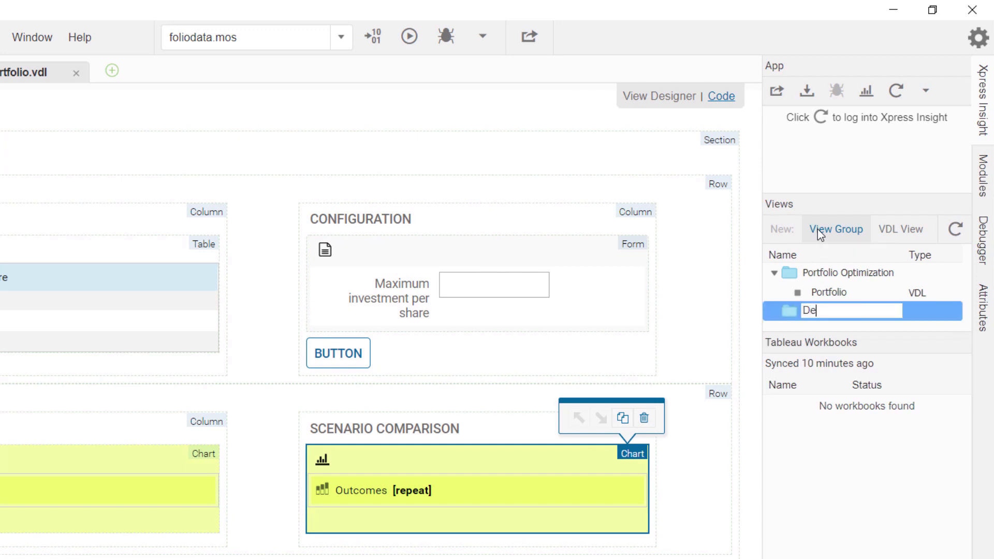
type("mo")
key("Return")
left_click(825, 291)
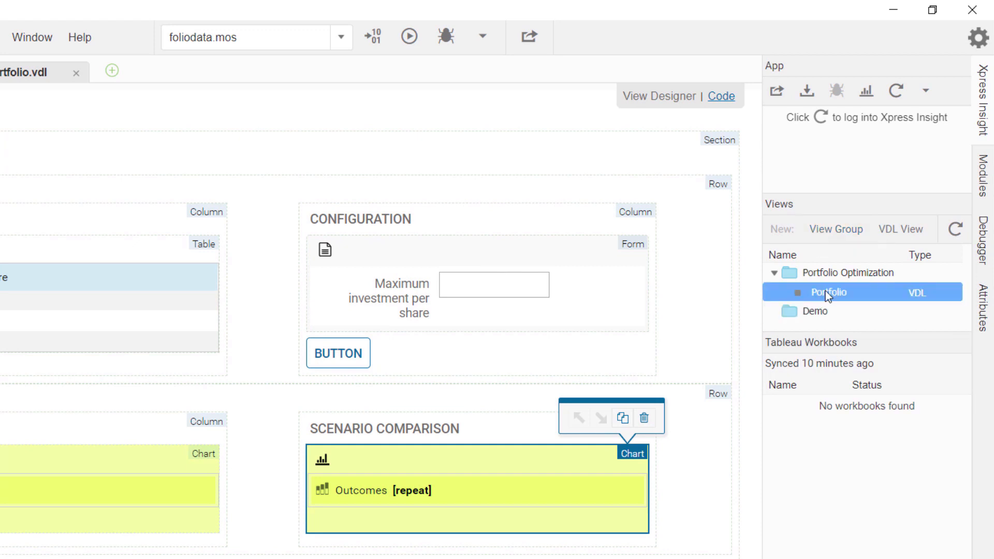
left_click_drag(825, 290, 854, 310)
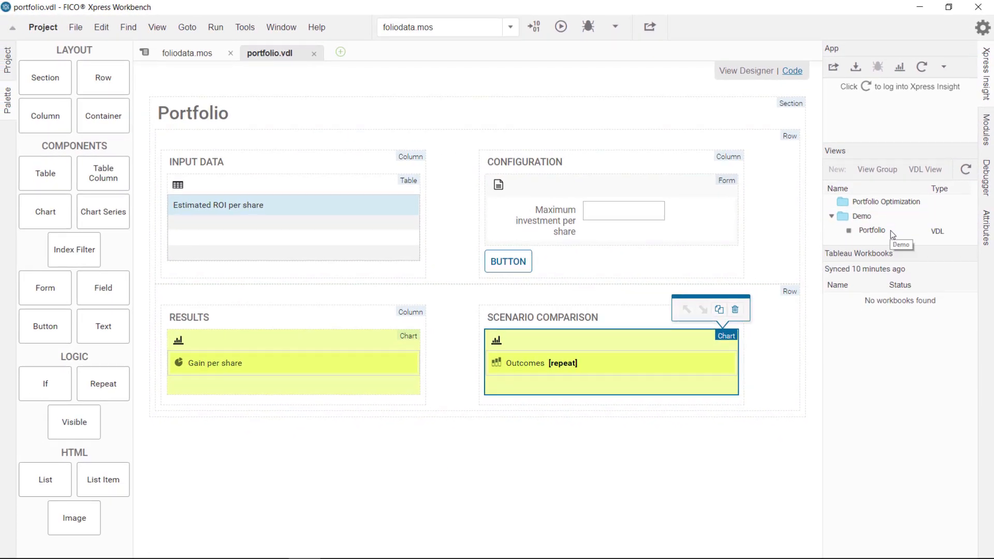